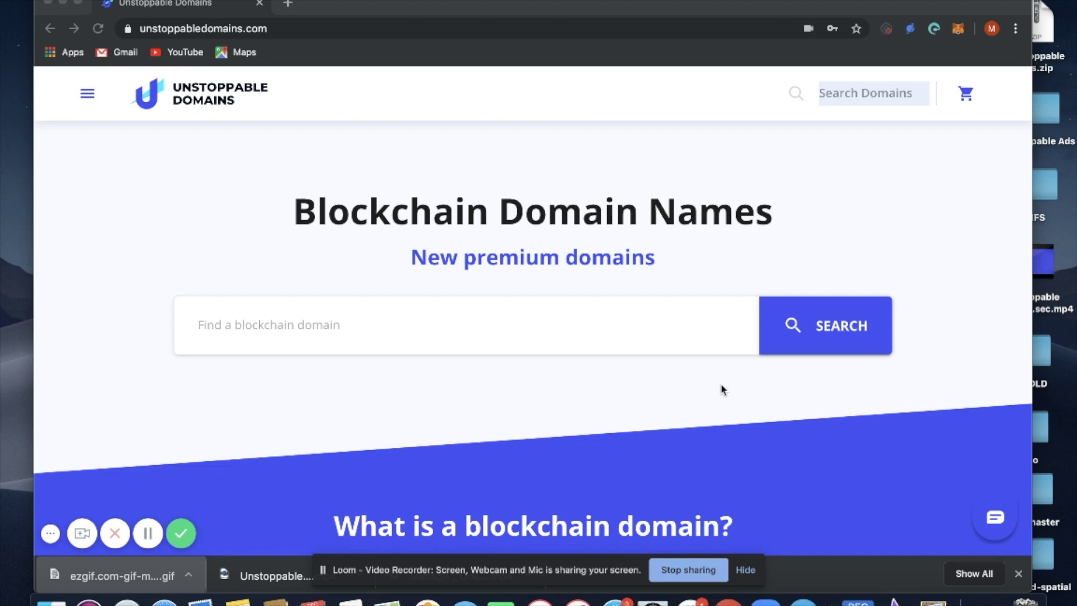
# Check MetaMask's Account 1 shows a 0 ETH balance, then dismiss the wallet popup.
pyautogui.click(779, 226)
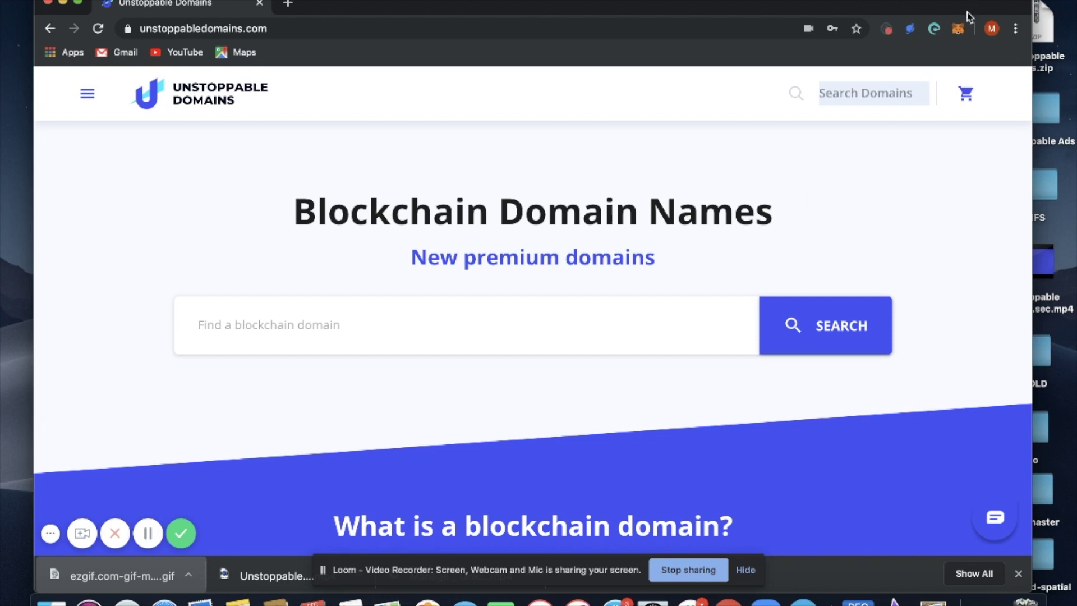
pyautogui.click(957, 29)
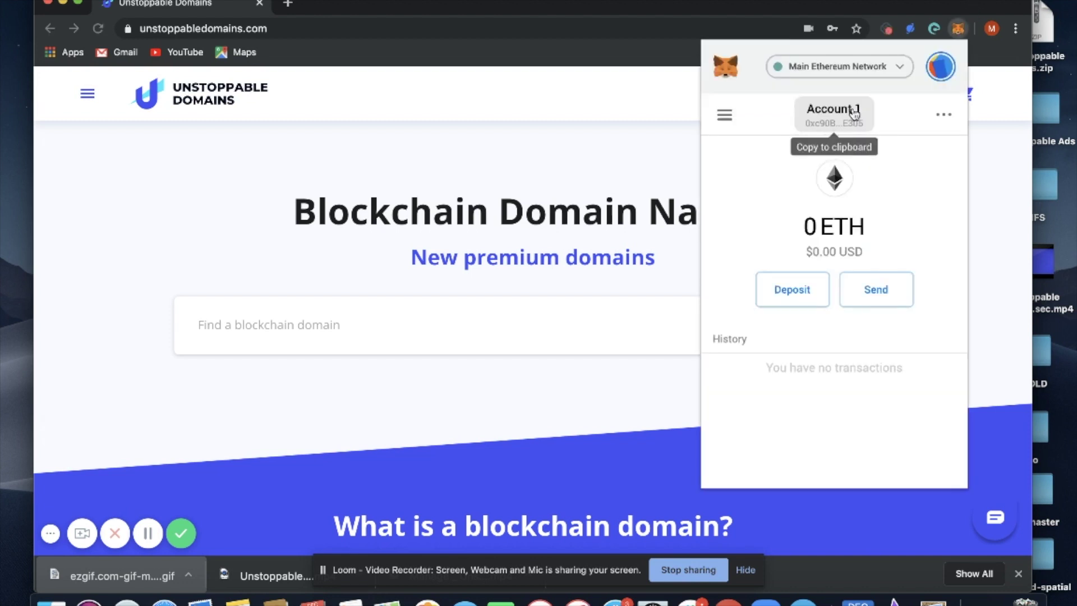
pyautogui.click(568, 180)
# In Account Settings, add a .CRYPTO wallet by connecting MetaMask and signing the verification request.
pyautogui.click(86, 98)
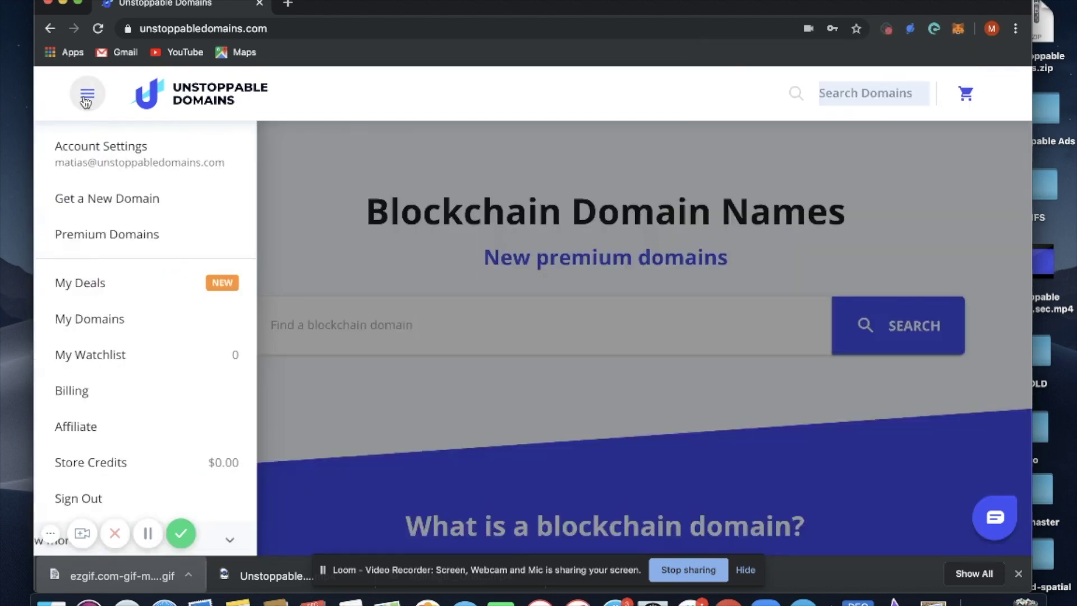
pyautogui.click(114, 159)
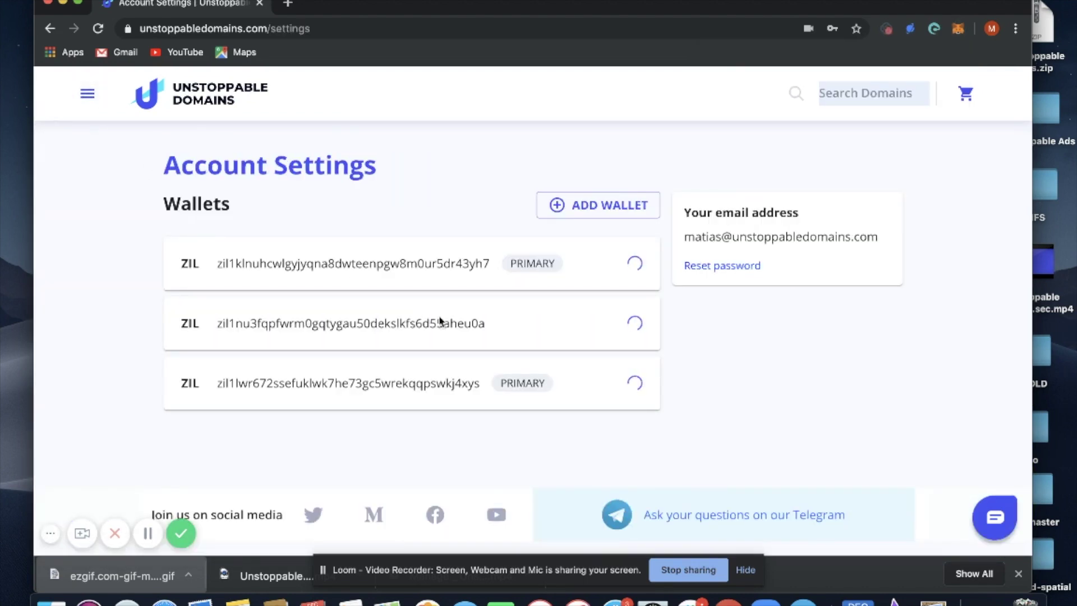
pyautogui.click(596, 216)
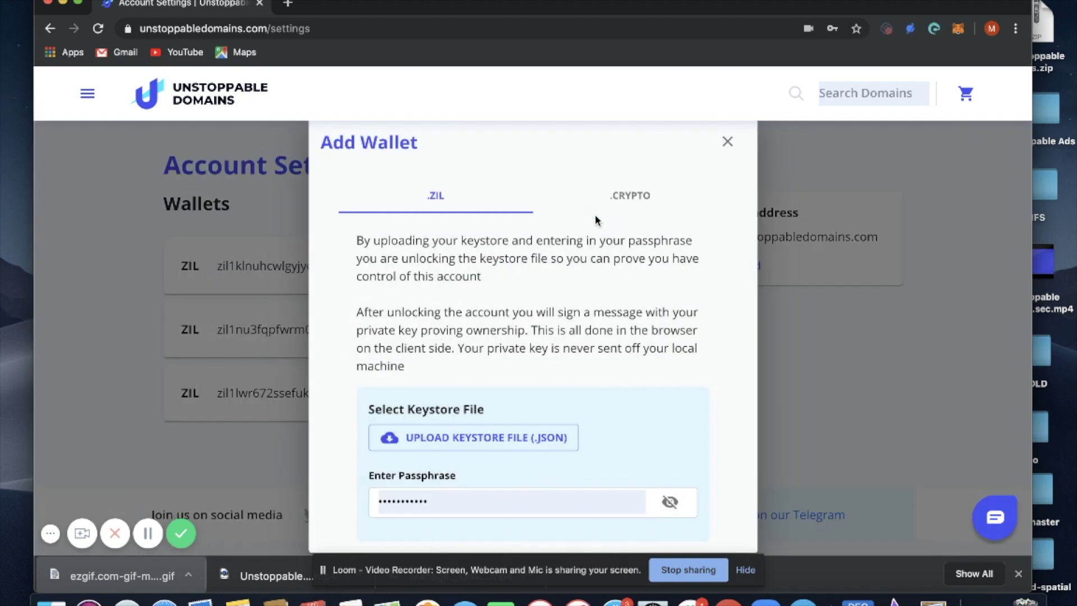
pyautogui.click(610, 201)
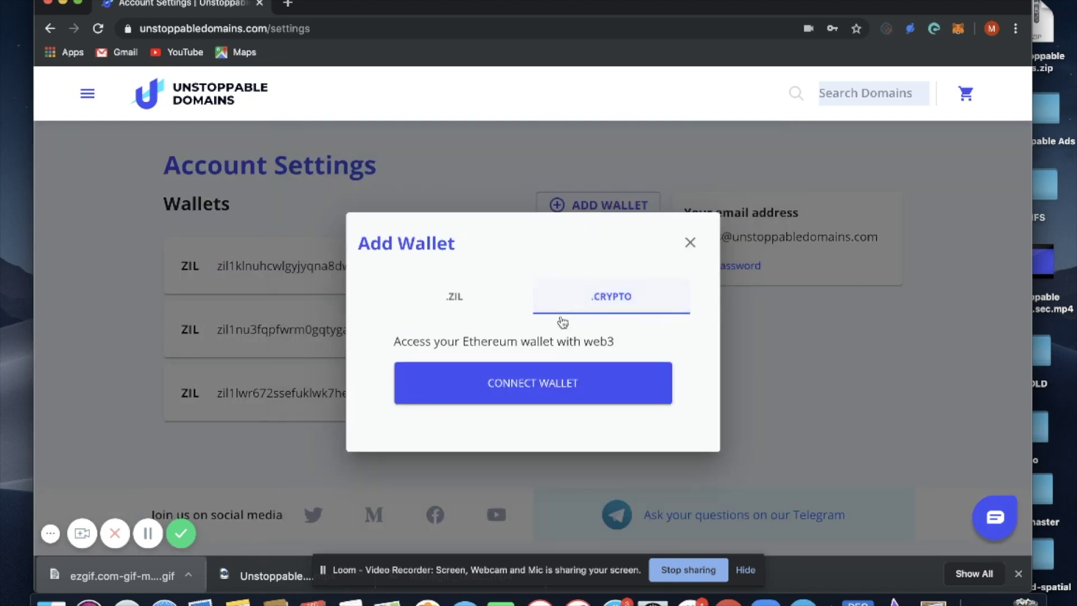
pyautogui.click(542, 381)
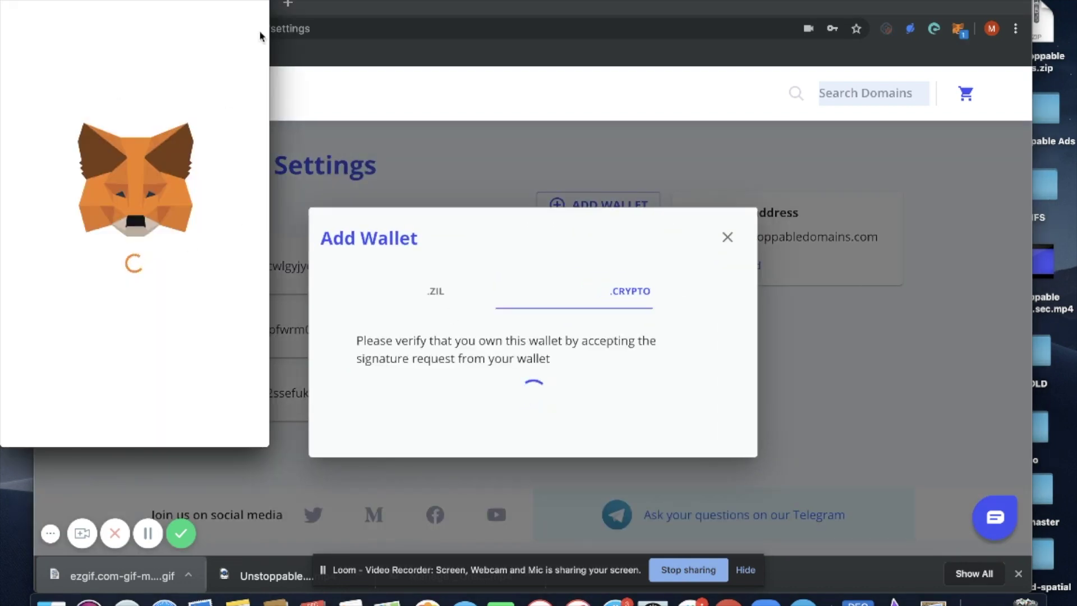
pyautogui.click(199, 397)
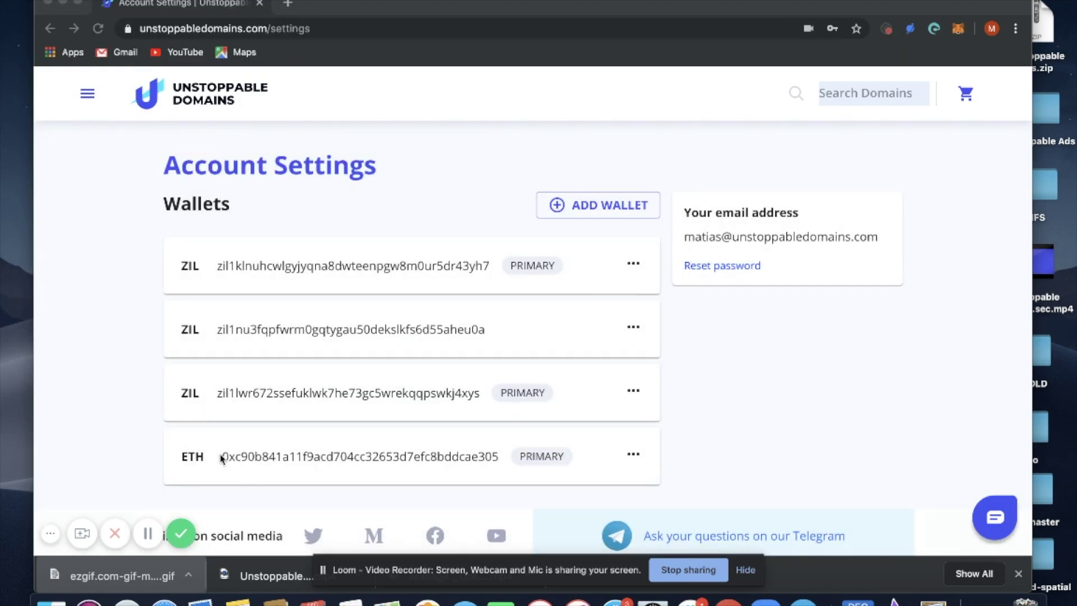
# Compare the newly added ETH wallet address with the address shown in MetaMask.
pyautogui.moveTo(237, 455); pyautogui.dragTo(498, 460)
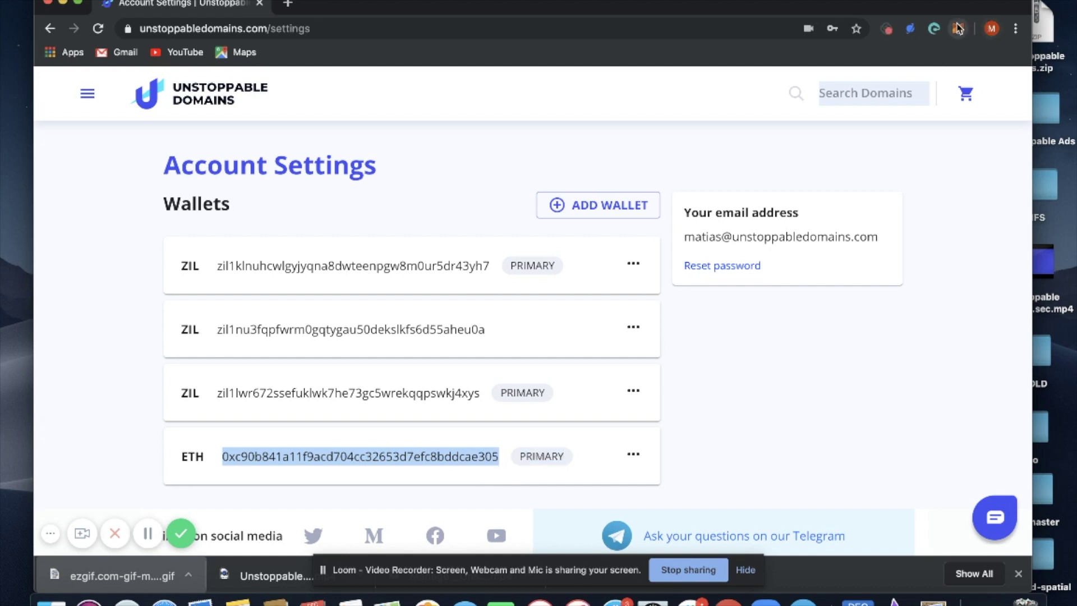
pyautogui.click(958, 28)
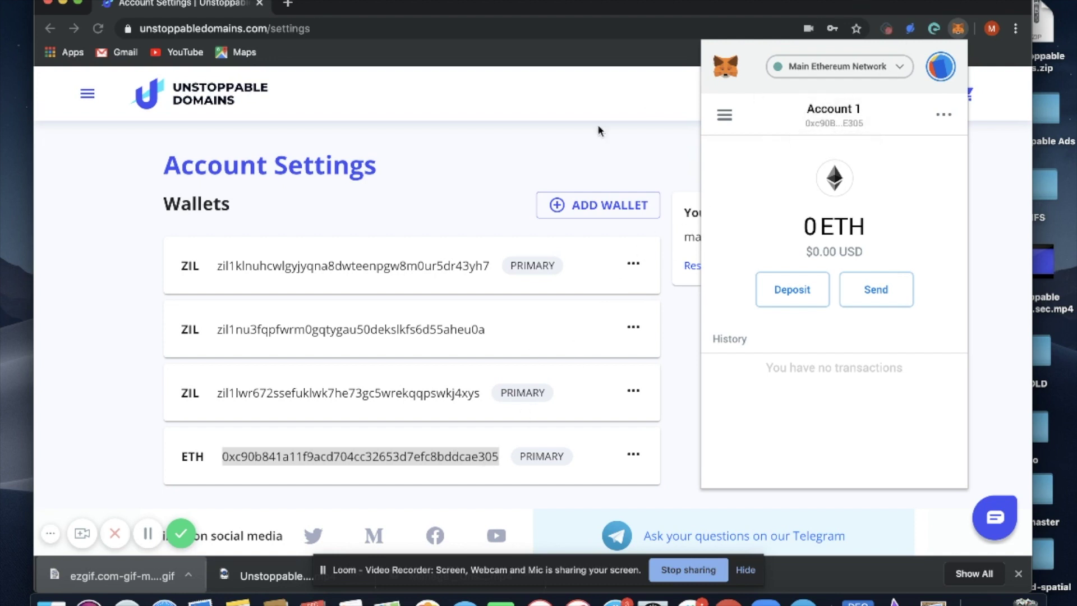
pyautogui.click(583, 143)
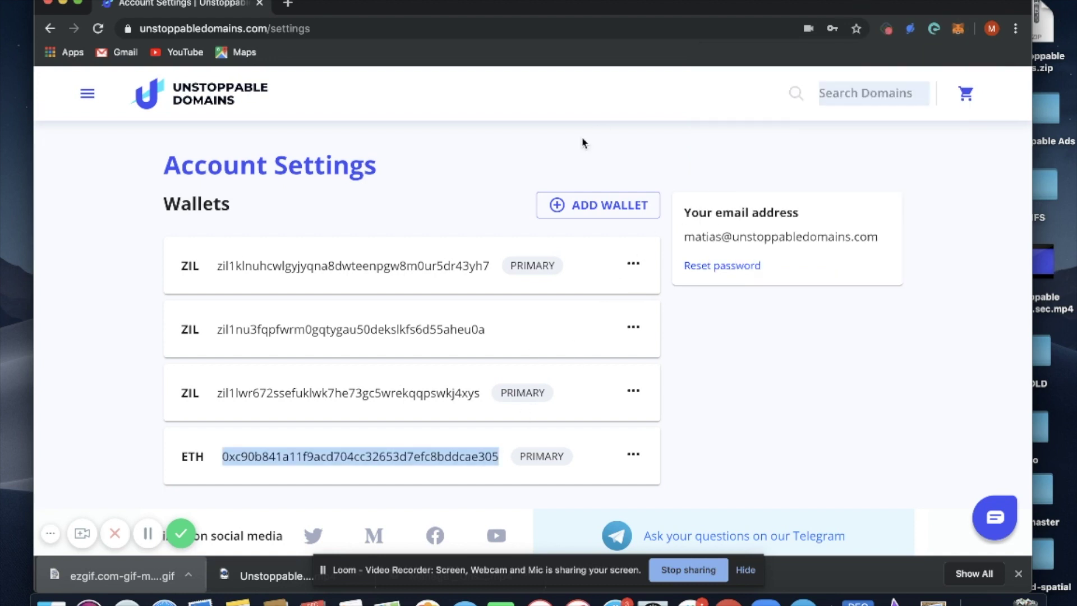
# Filter My Domains to .crypto, select pleasesendme.crypto, and start claiming it with CLAIM .CRYPTO.
pyautogui.click(91, 102)
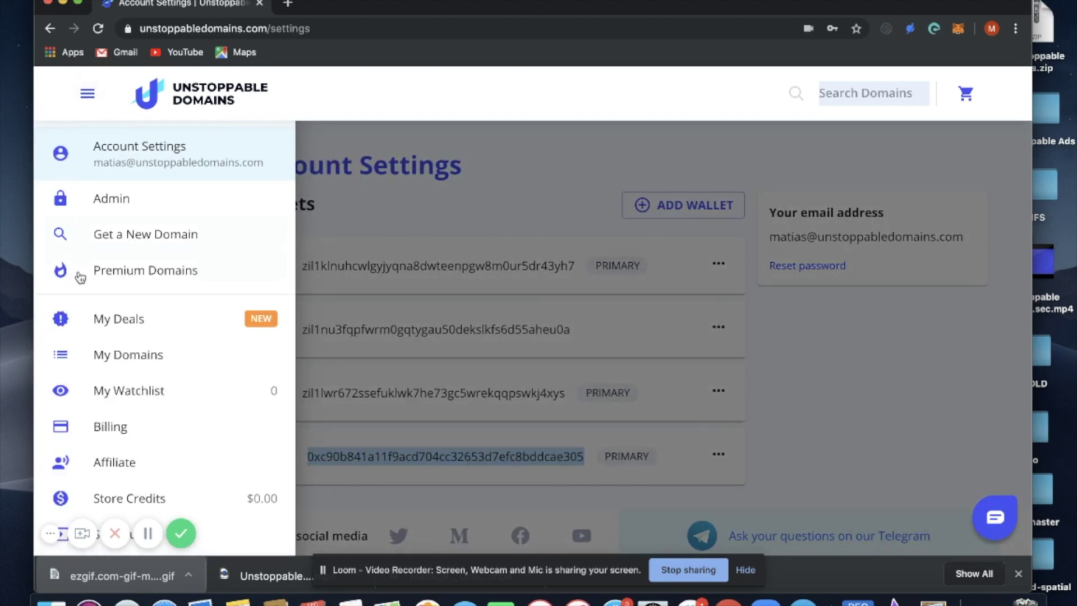
pyautogui.click(93, 359)
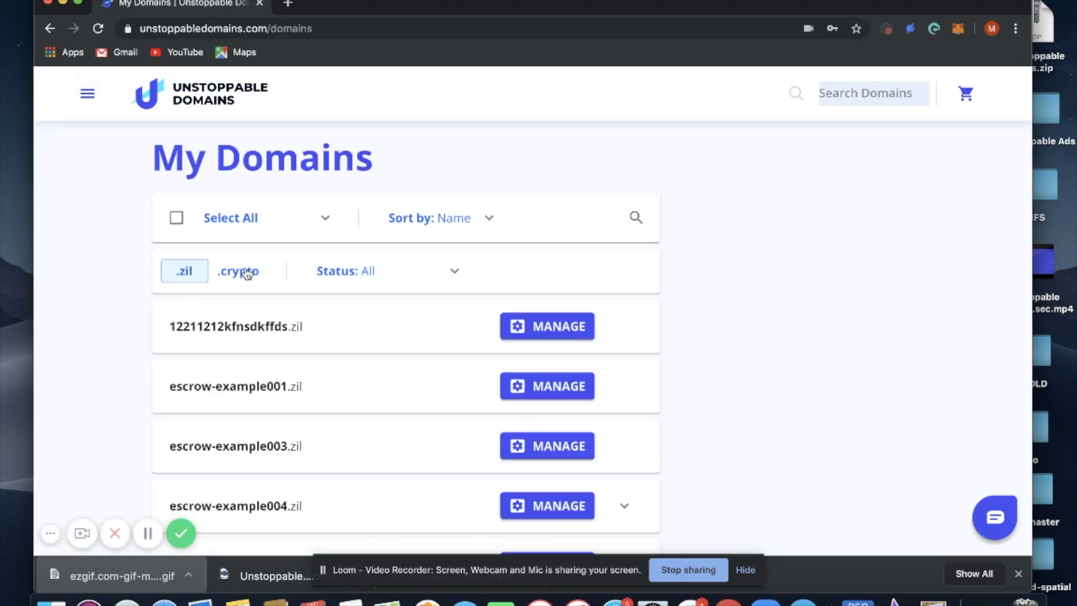
pyautogui.click(248, 273)
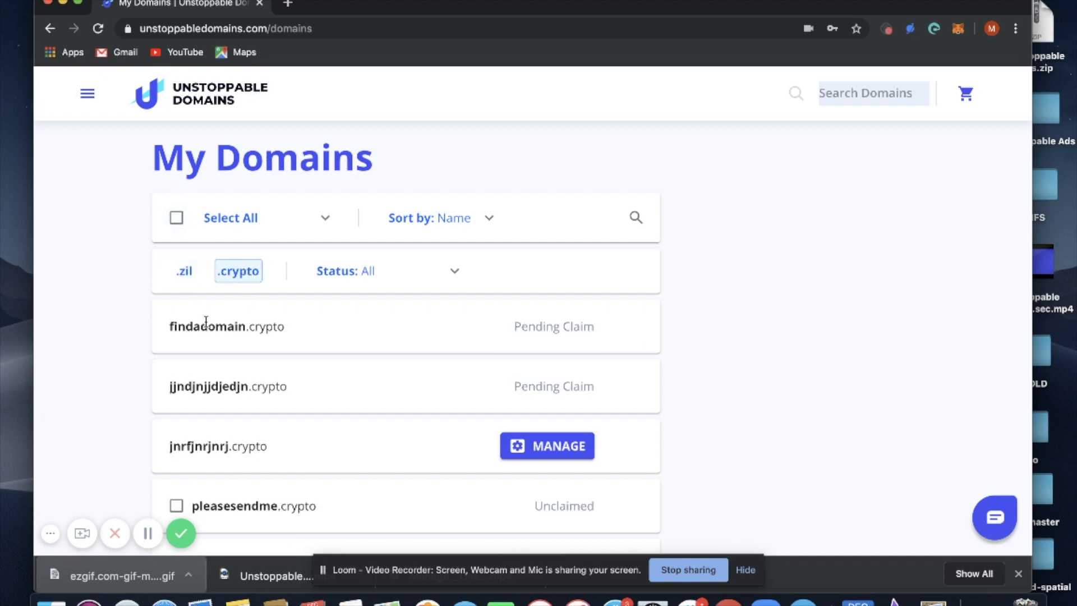
pyautogui.scroll(-3, 206, 322)
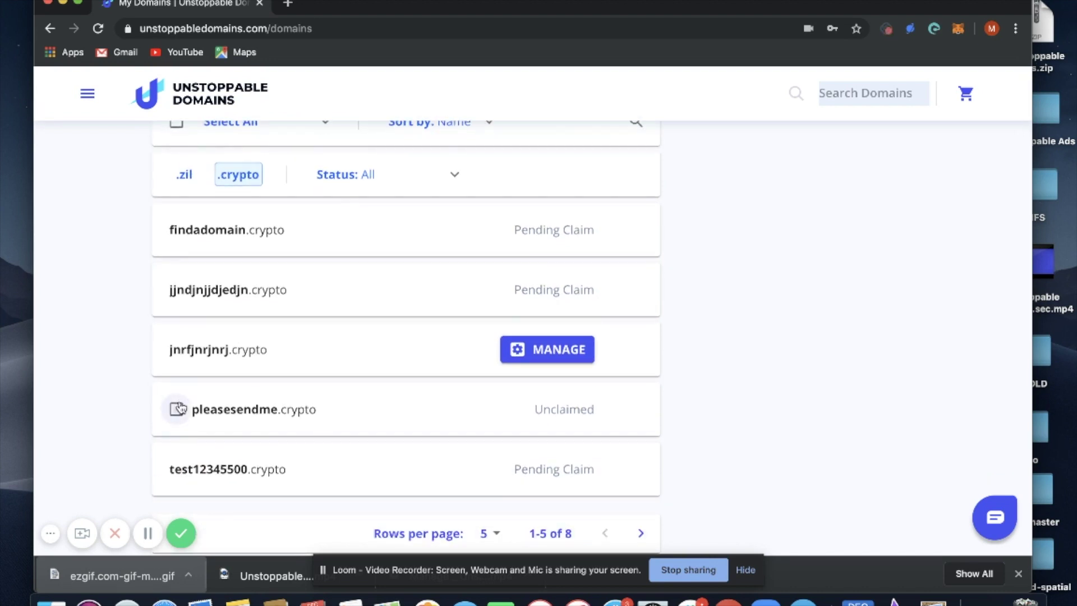
pyautogui.click(179, 408)
pyautogui.scroll(3, 623, 387)
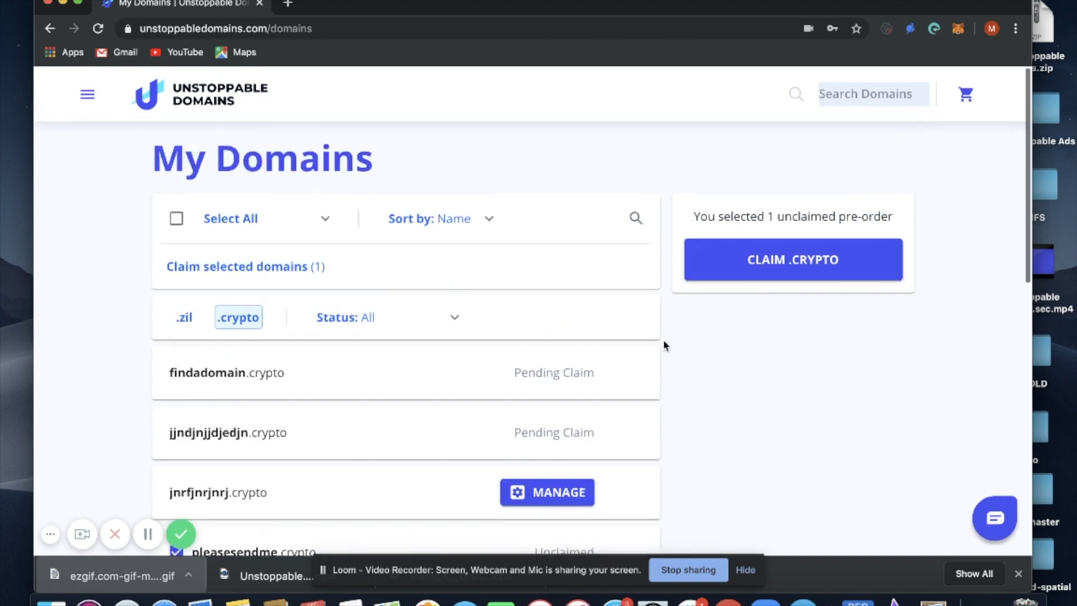
pyautogui.click(757, 271)
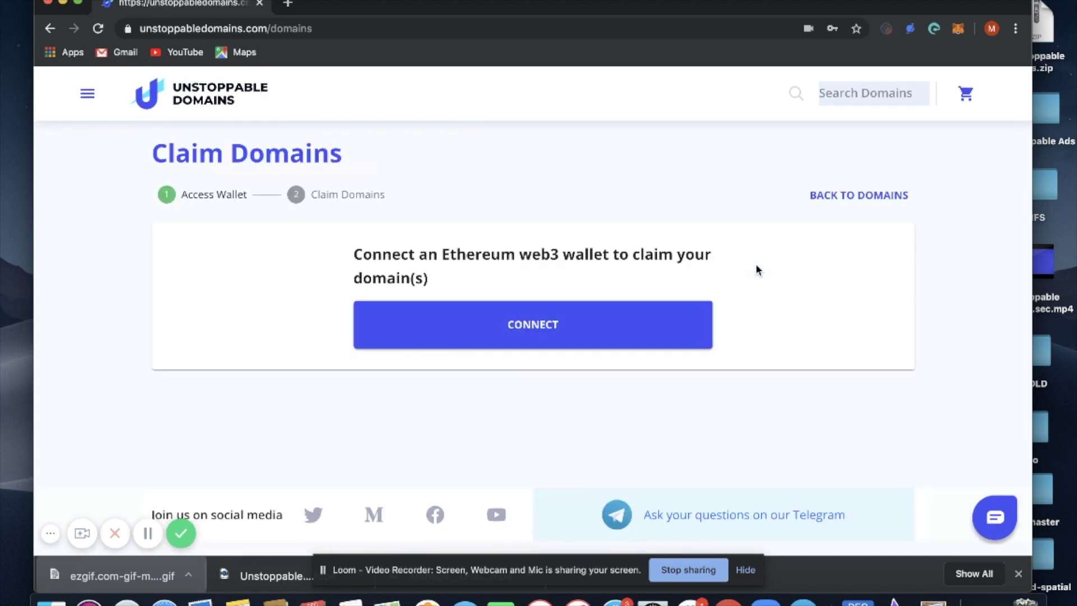
# Connect the Ethereum wallet and verify the owner address matches MetaMask.
pyautogui.click(604, 335)
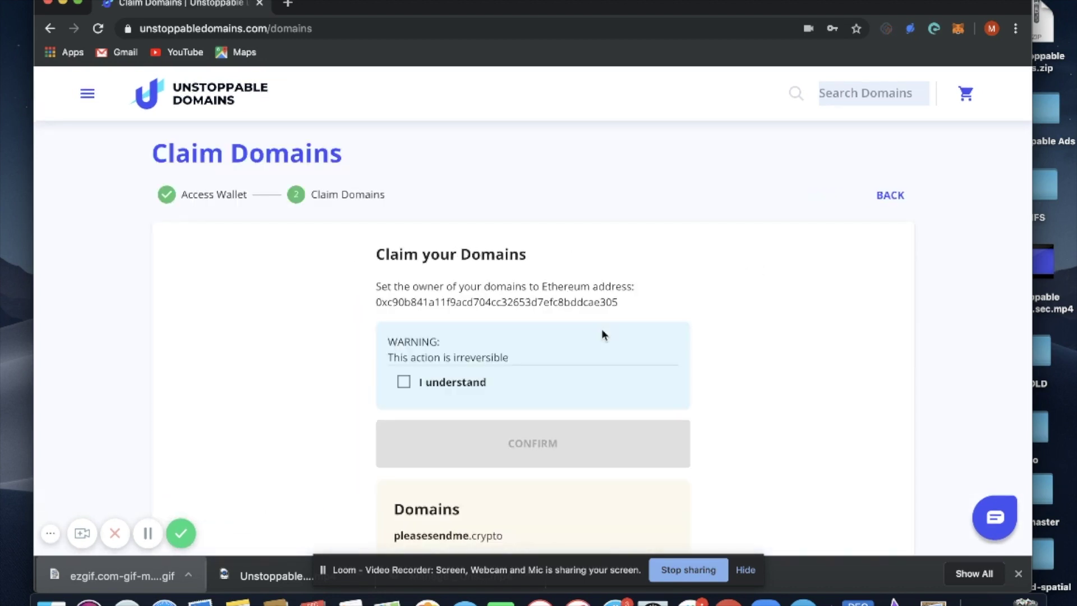
pyautogui.scroll(-2, 449, 296)
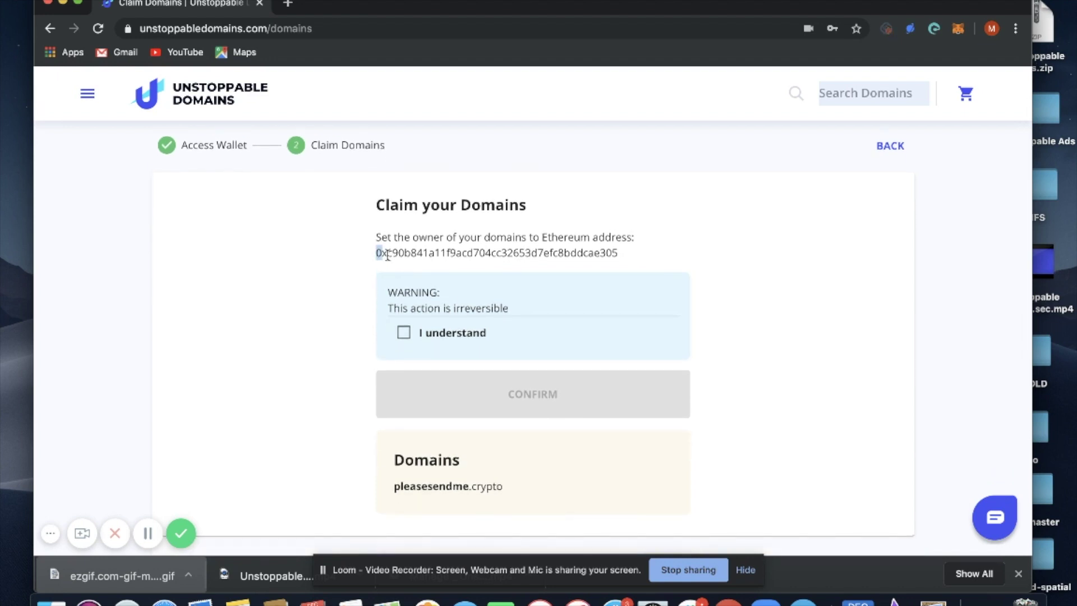
pyautogui.moveTo(376, 253); pyautogui.dragTo(629, 261)
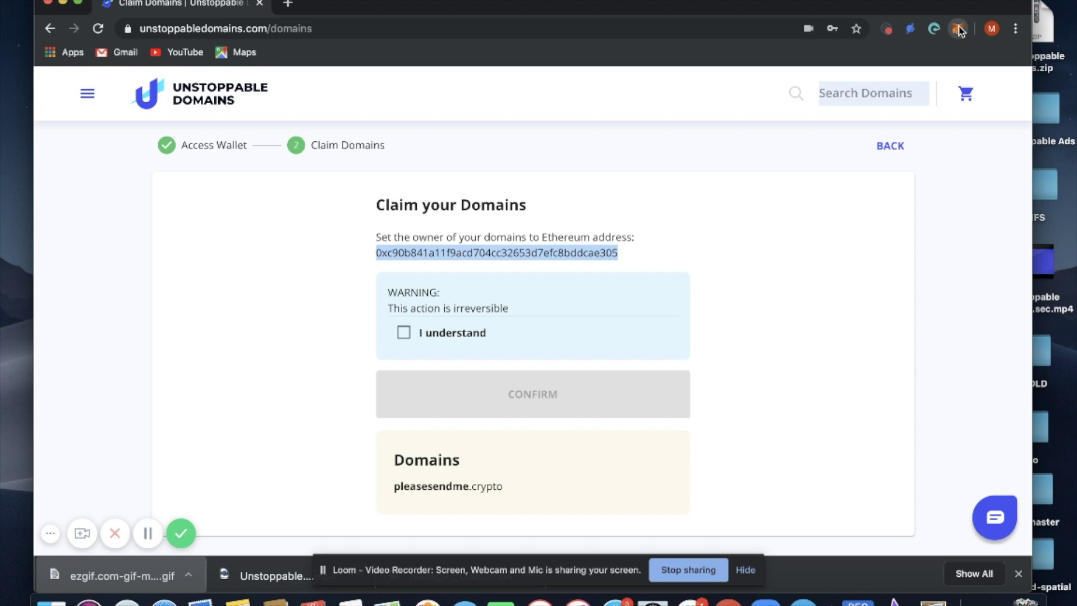
pyautogui.click(960, 29)
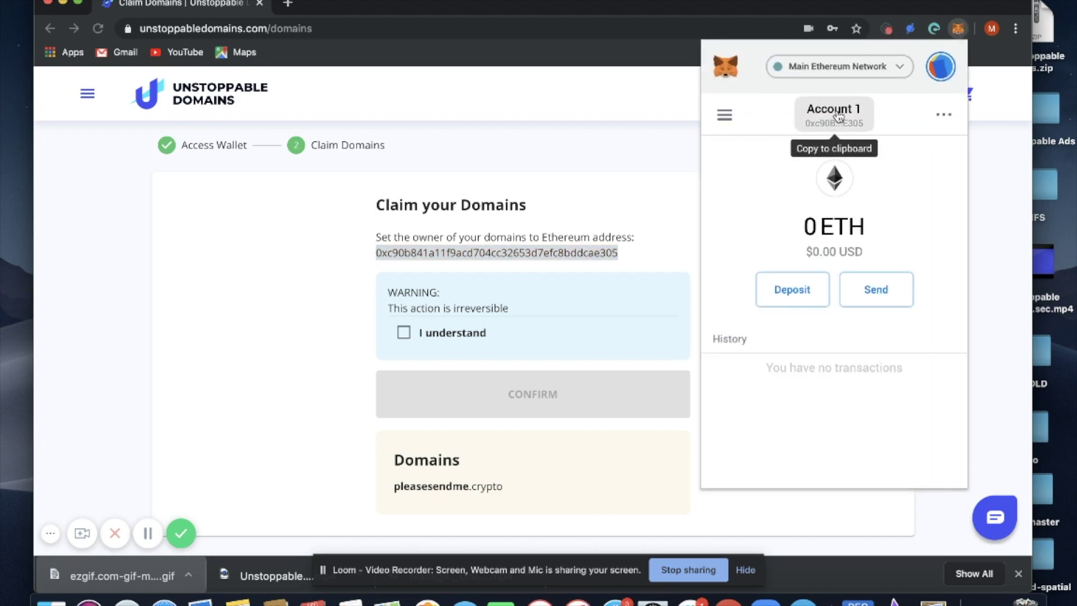
pyautogui.click(587, 217)
# Acknowledge the irreversible claim, confirm claiming pleasesendme.crypto, and return to the domain list.
pyautogui.click(404, 332)
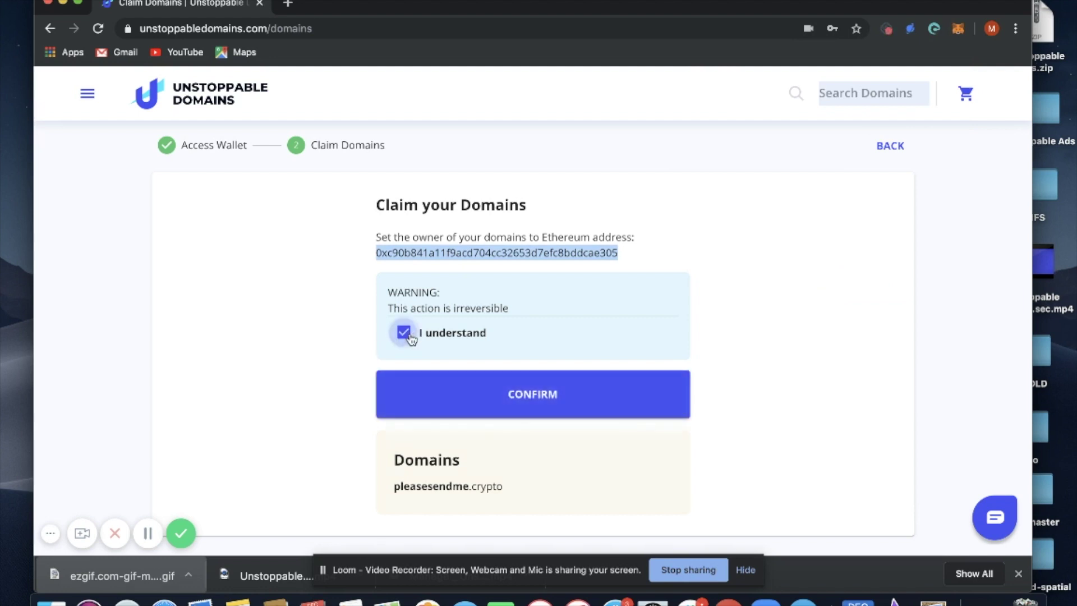
pyautogui.click(461, 398)
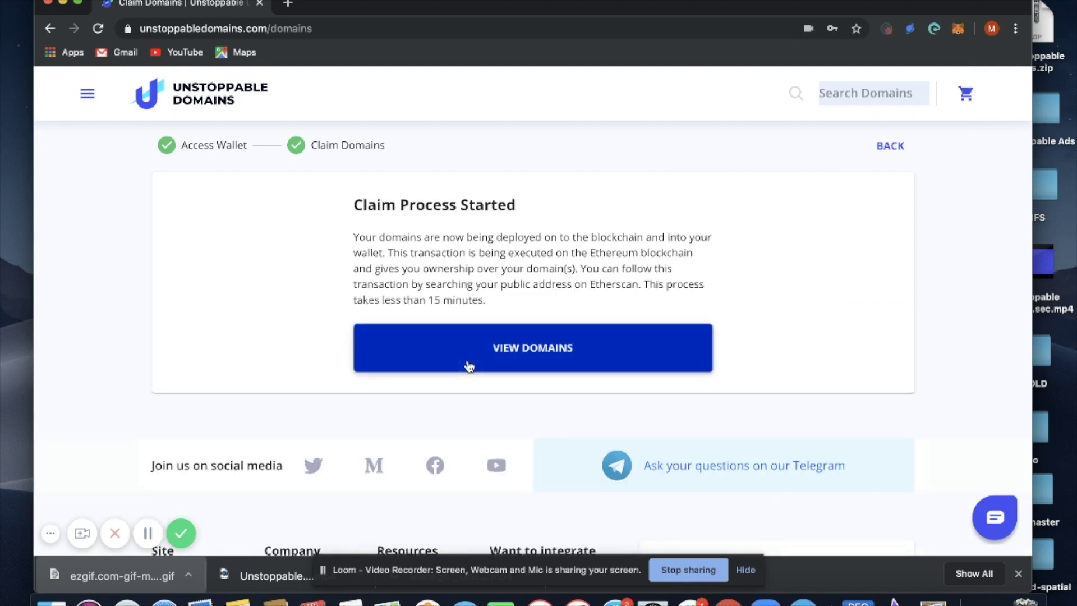
pyautogui.click(469, 366)
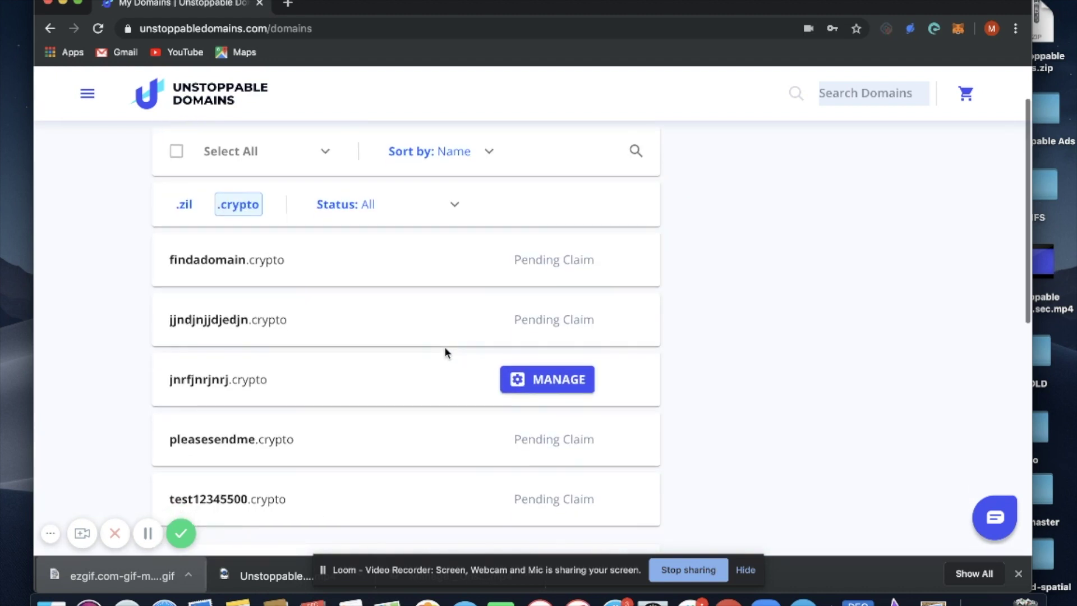
# Check pleasesendme.crypto's Pending Claim status in the domain list.
pyautogui.scroll(-3, 446, 351)
pyautogui.moveTo(516, 388); pyautogui.dragTo(594, 389)
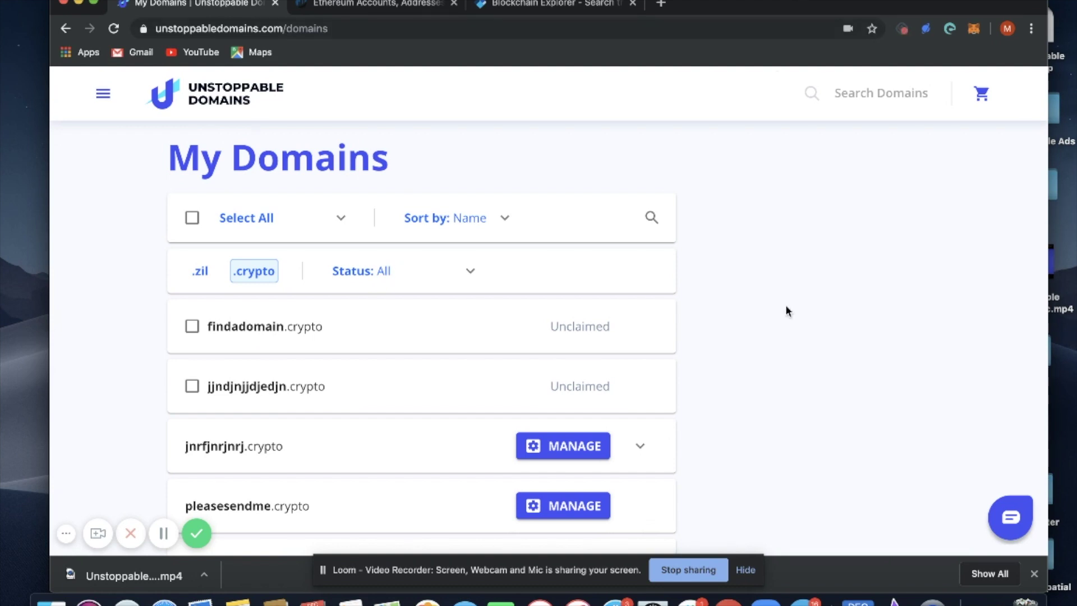
pyautogui.scroll(-3, 785, 311)
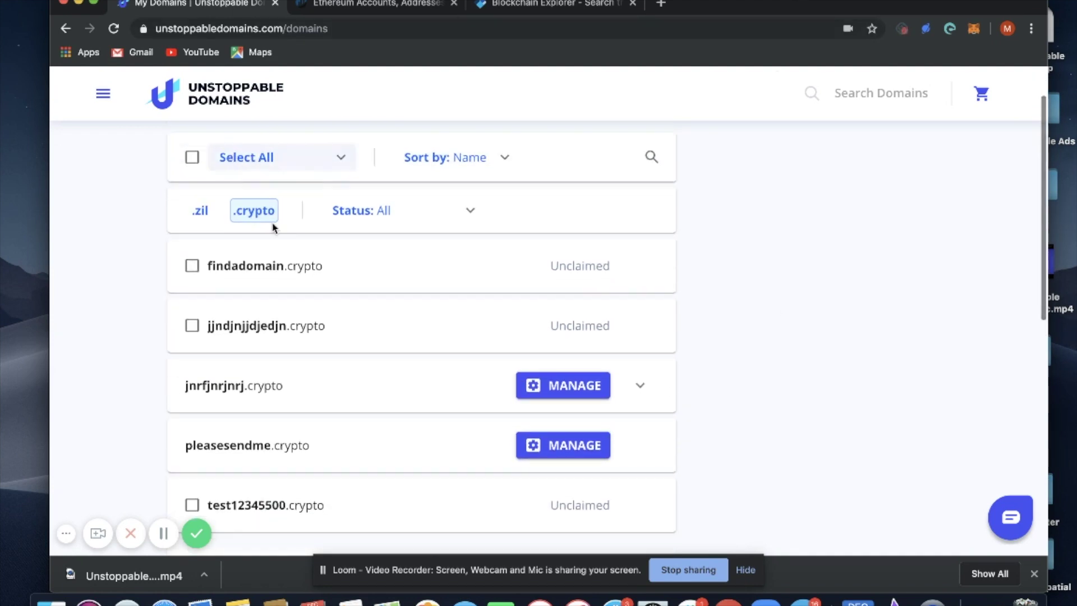
pyautogui.scroll(3, 274, 227)
# Reopen My Domains from the menu and scroll to pleasesendme.crypto.
pyautogui.click(102, 93)
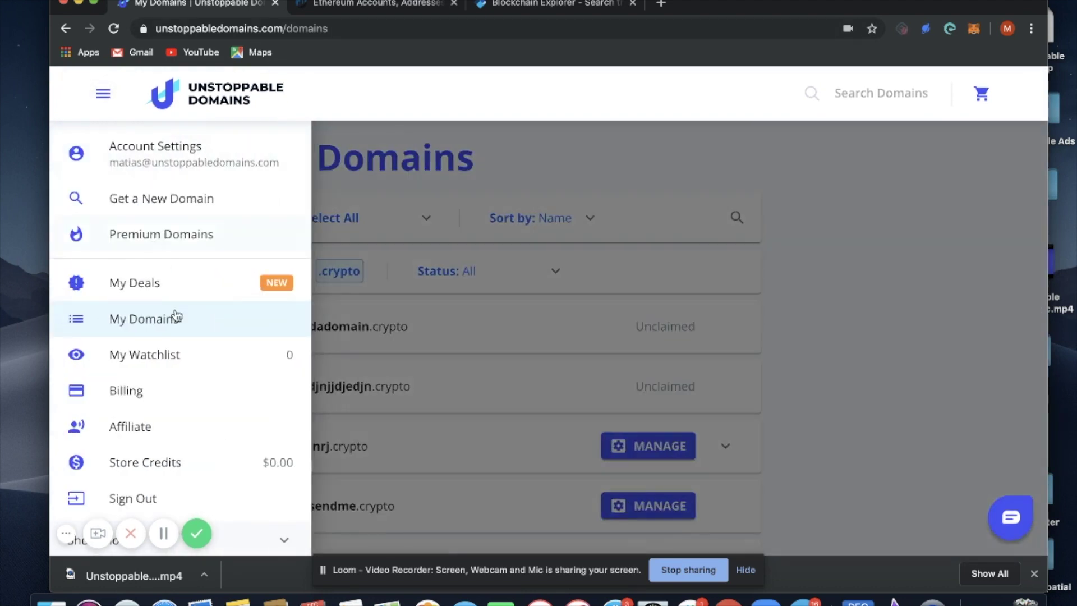
pyautogui.click(182, 354)
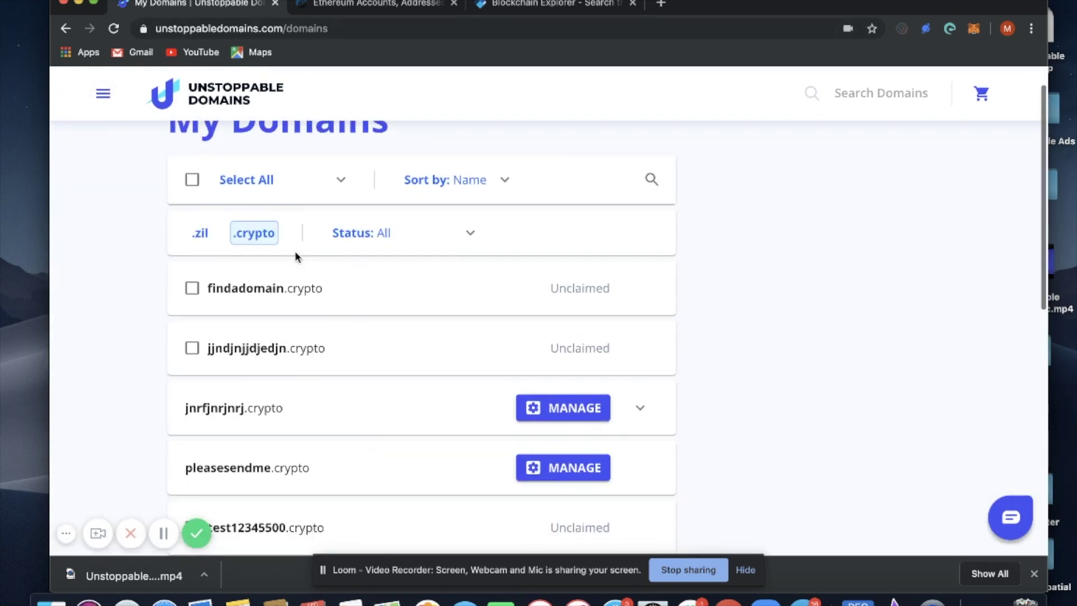
pyautogui.scroll(-2, 352, 335)
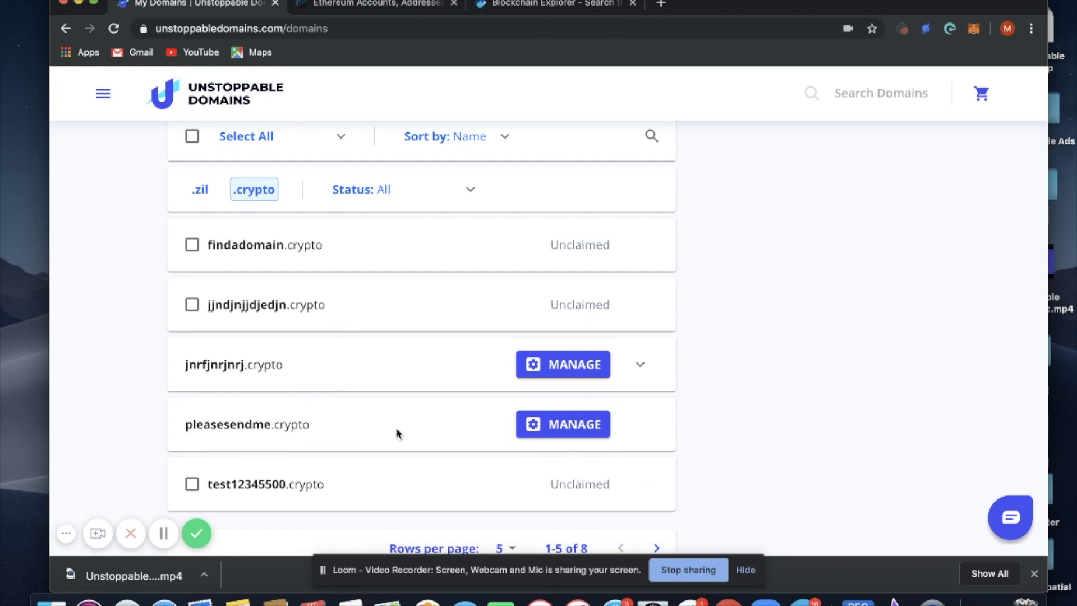
# Open the manage page for pleasesendme.crypto and scroll to its Cryptocurrency Records.
pyautogui.click(601, 431)
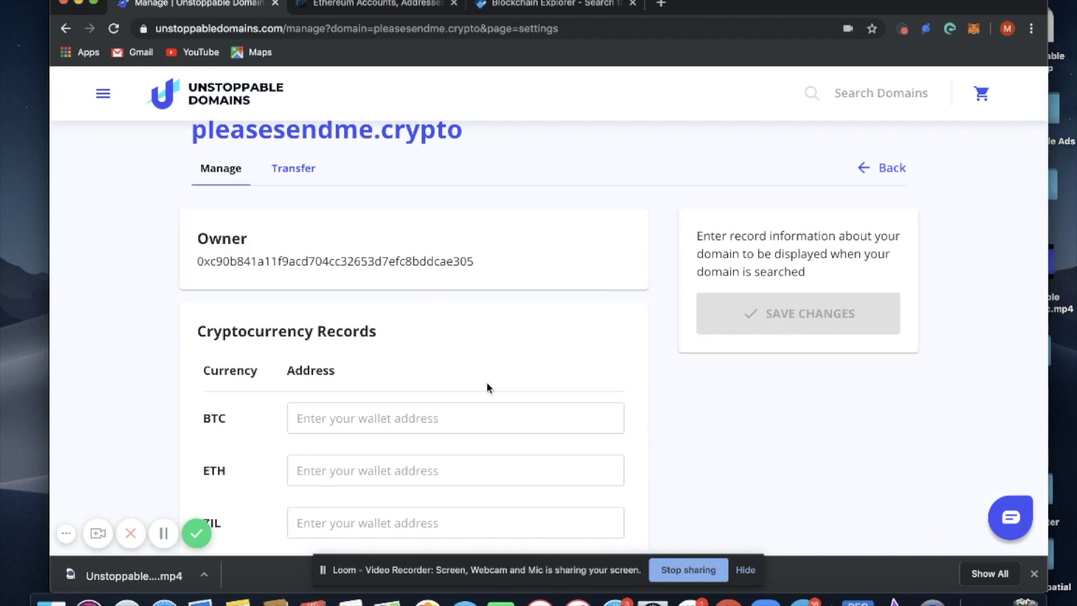
pyautogui.scroll(-3, 486, 385)
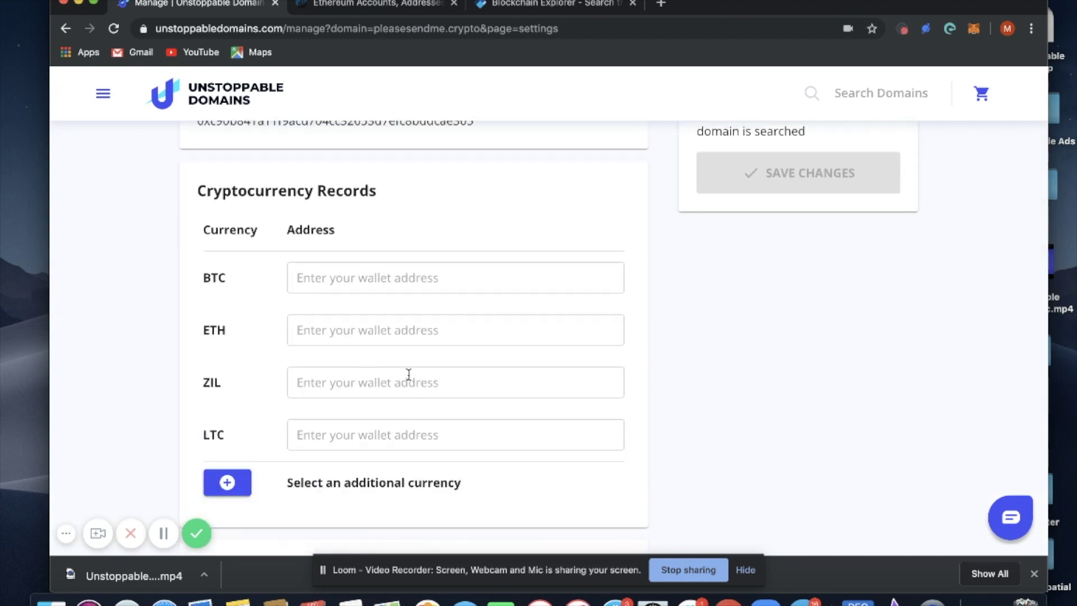
pyautogui.scroll(3, 408, 374)
pyautogui.scroll(-3, 349, 430)
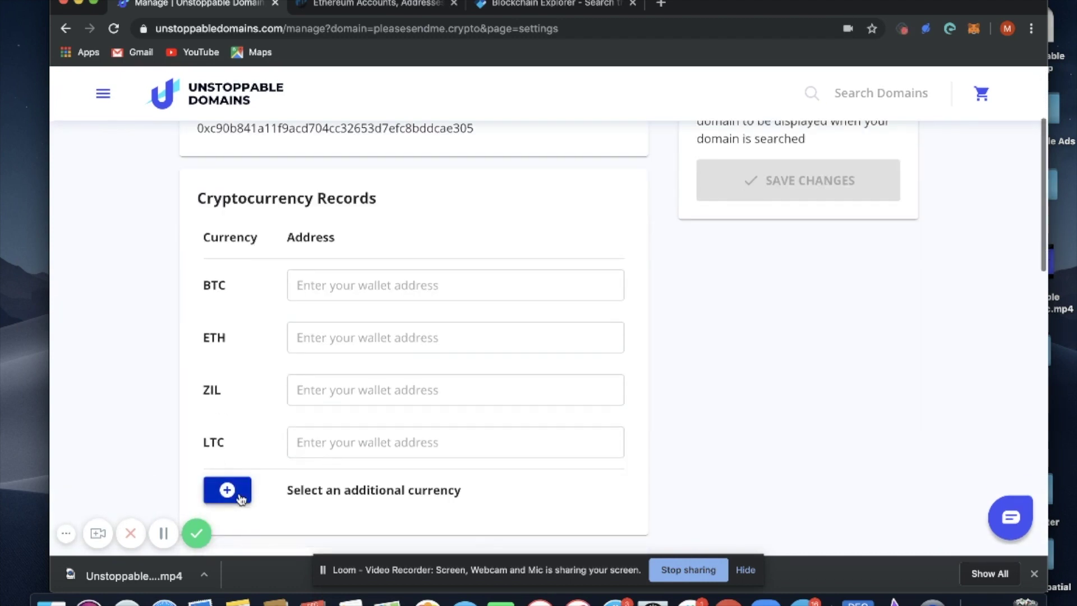
# Browse the additional-currency list without adding one, then view the owner's Etherscan address page.
pyautogui.click(227, 490)
pyautogui.scroll(-1, 315, 443)
pyautogui.scroll(-8, 314, 456)
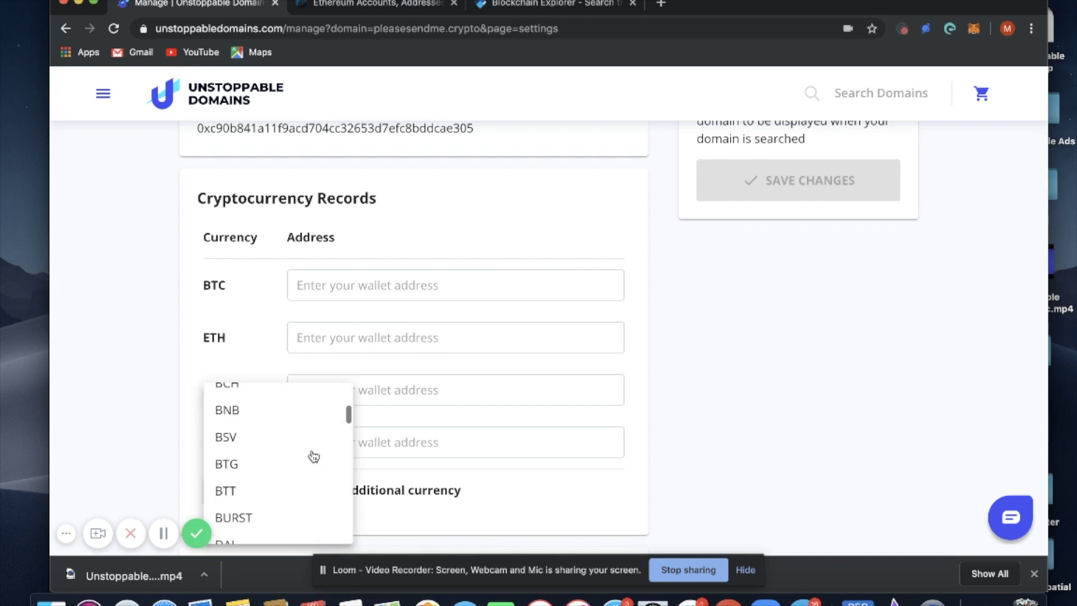
pyautogui.scroll(-20, 312, 454)
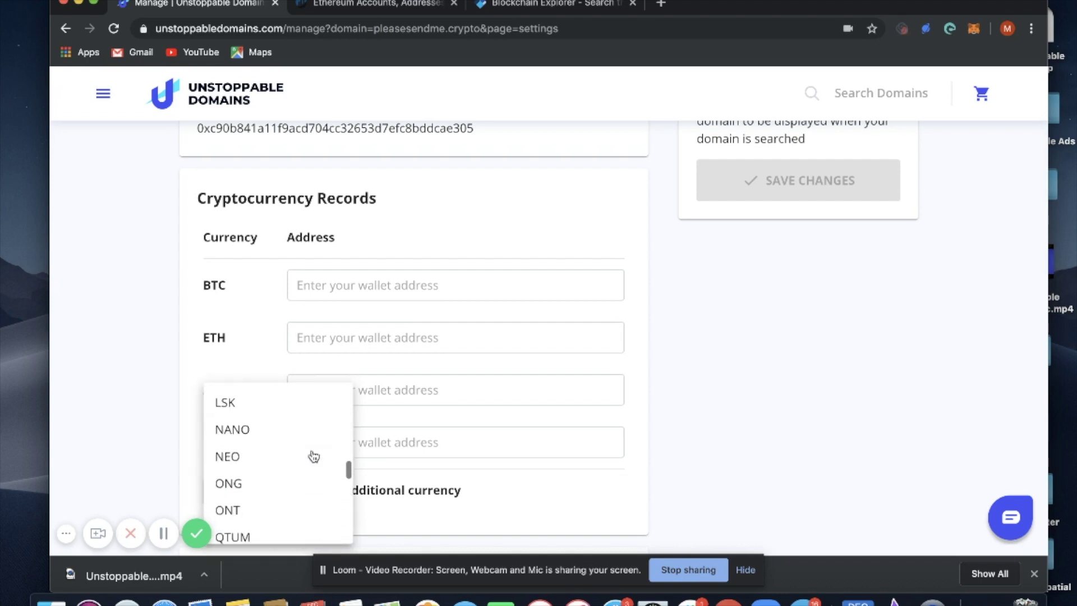
pyautogui.scroll(17, 303, 432)
pyautogui.click(250, 339)
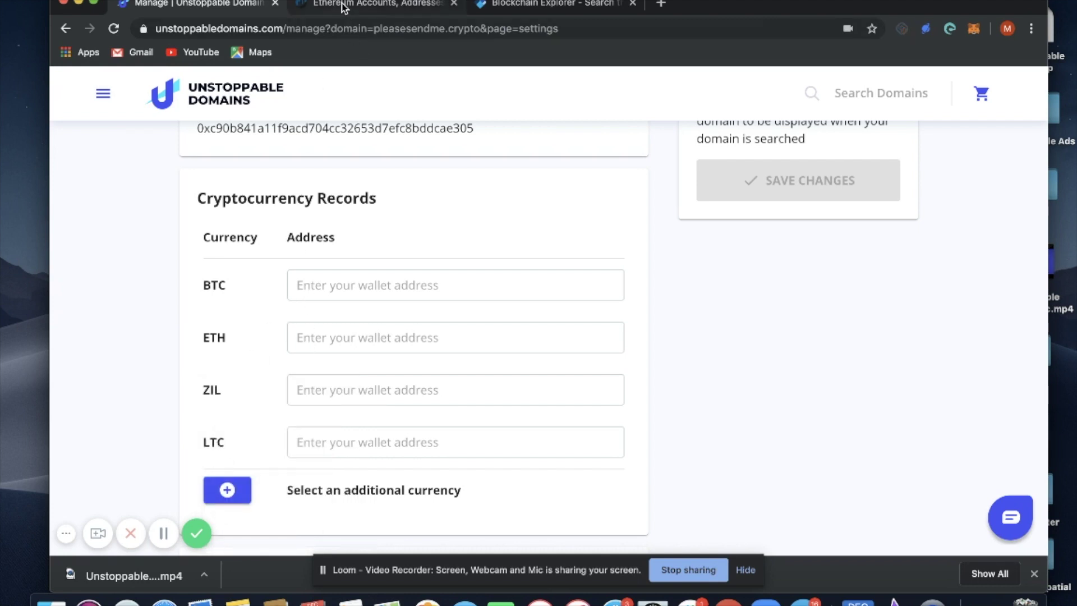
pyautogui.click(368, 5)
# Copy the Ethereum address from Etherscan and paste it into the ETH record.
pyautogui.click(507, 159)
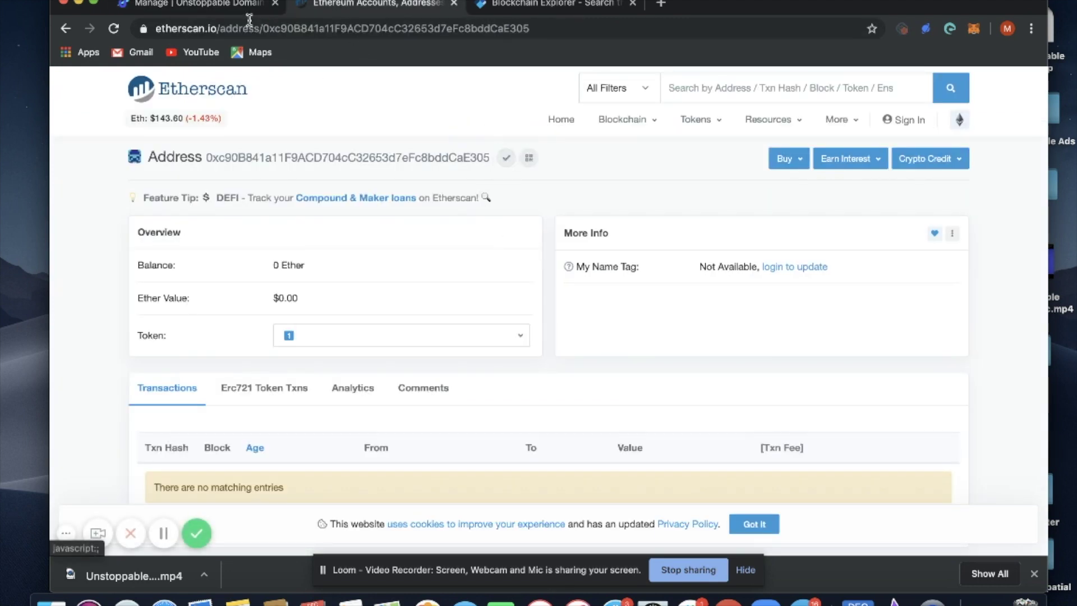
pyautogui.click(236, 6)
pyautogui.click(337, 341)
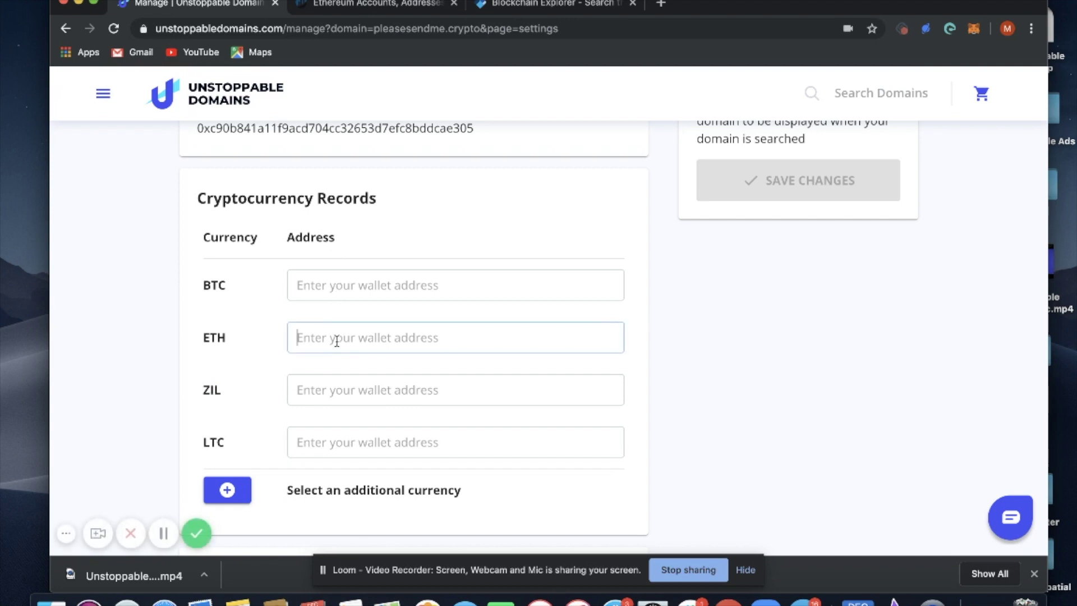
pyautogui.hotkey('ctrl', 'v')
# Copy the Bitcoin address from Blockchain.com via Edit > Copy and paste it into the BTC record.
pyautogui.click(337, 288)
pyautogui.click(501, 6)
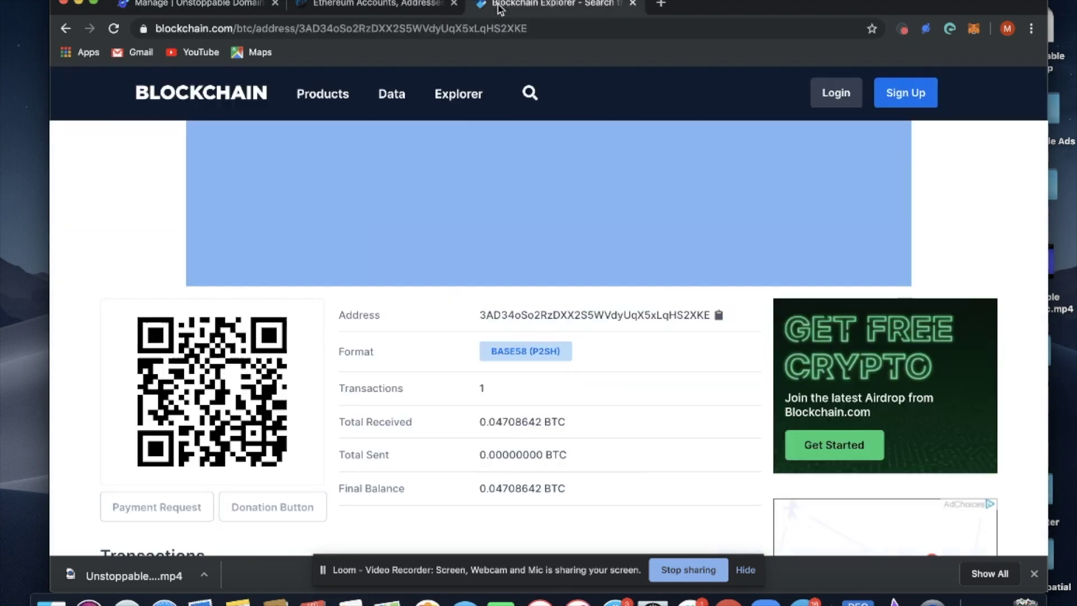
pyautogui.doubleClick(703, 317)
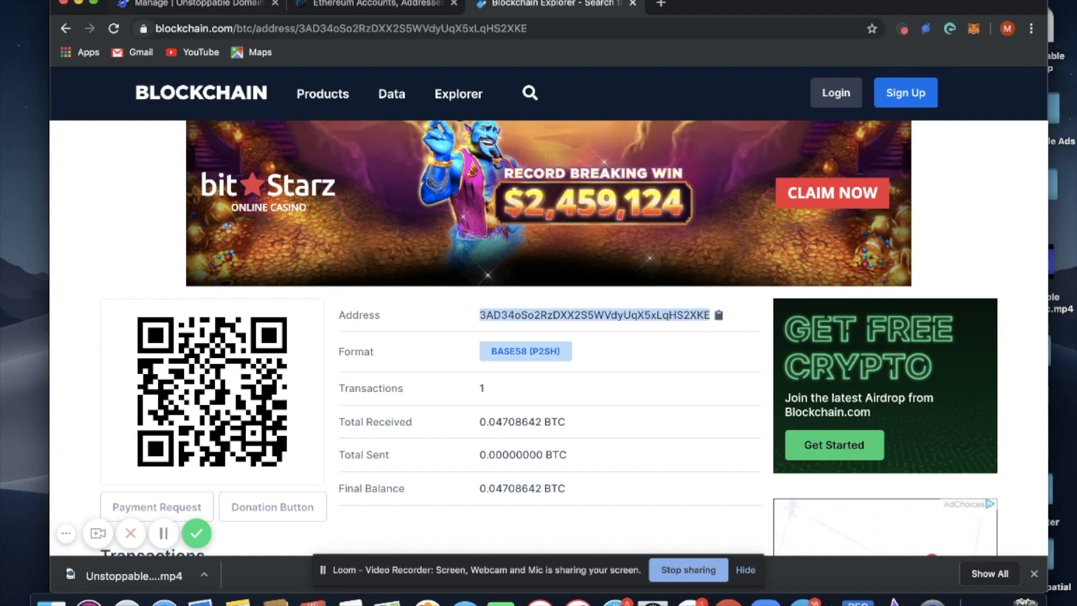
pyautogui.click(101, 0)
pyautogui.click(151, 44)
pyautogui.click(239, 11)
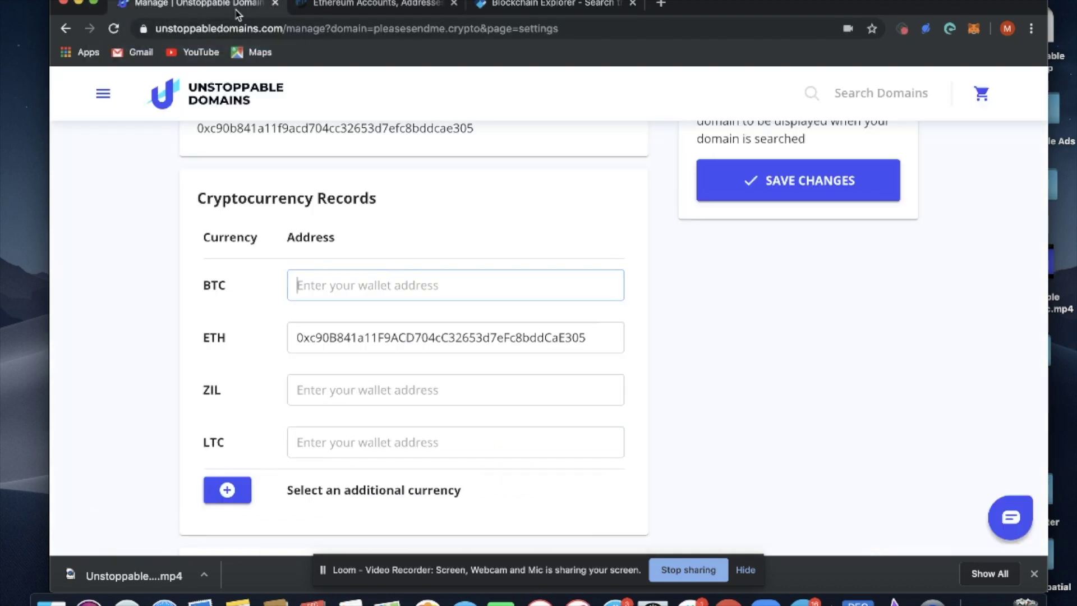
pyautogui.click(358, 286)
pyautogui.press('super+v')
pyautogui.scroll(3, 401, 315)
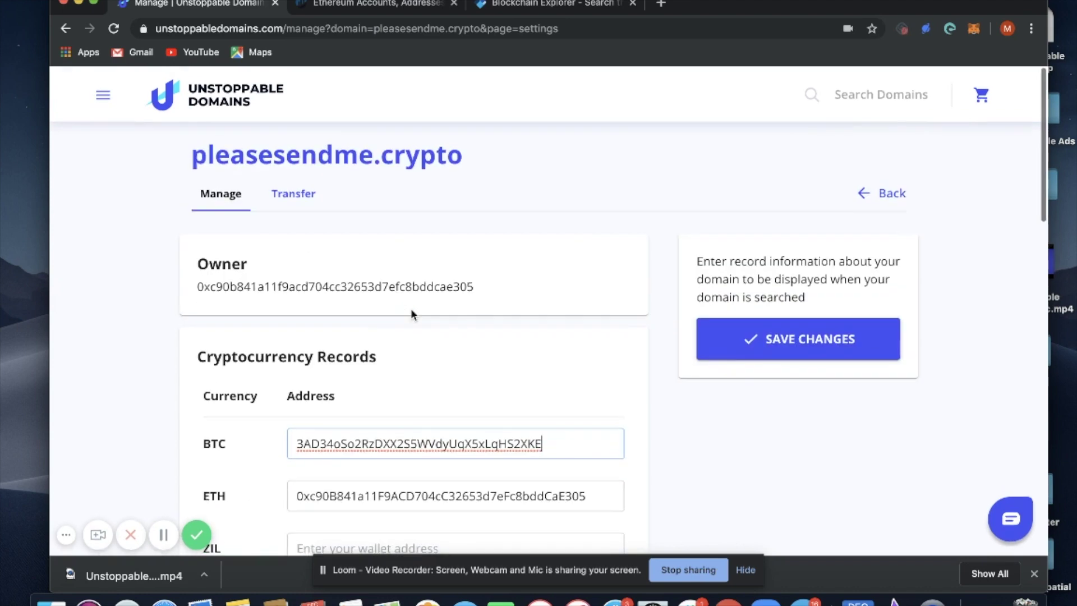
# Save the ETH and BTC records, connecting MetaMask and signing each signature request.
pyautogui.click(751, 339)
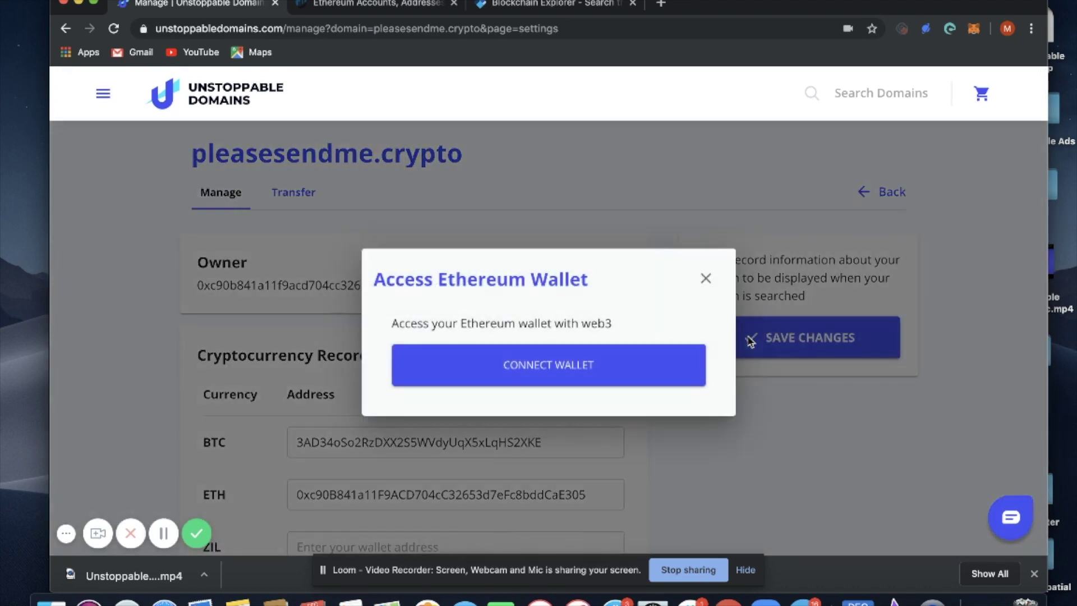
pyautogui.click(631, 368)
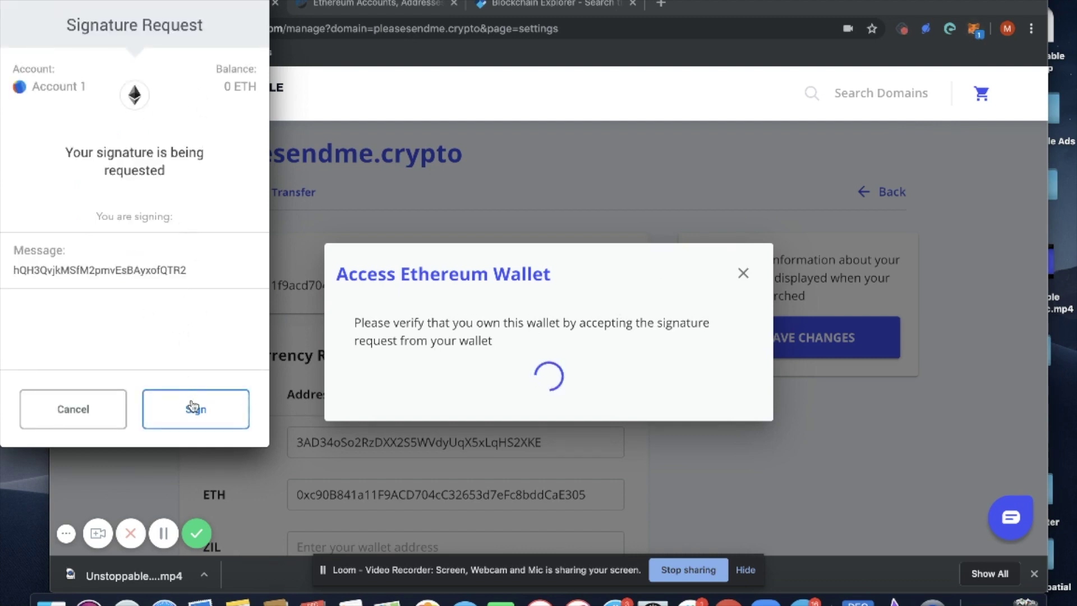
pyautogui.click(193, 407)
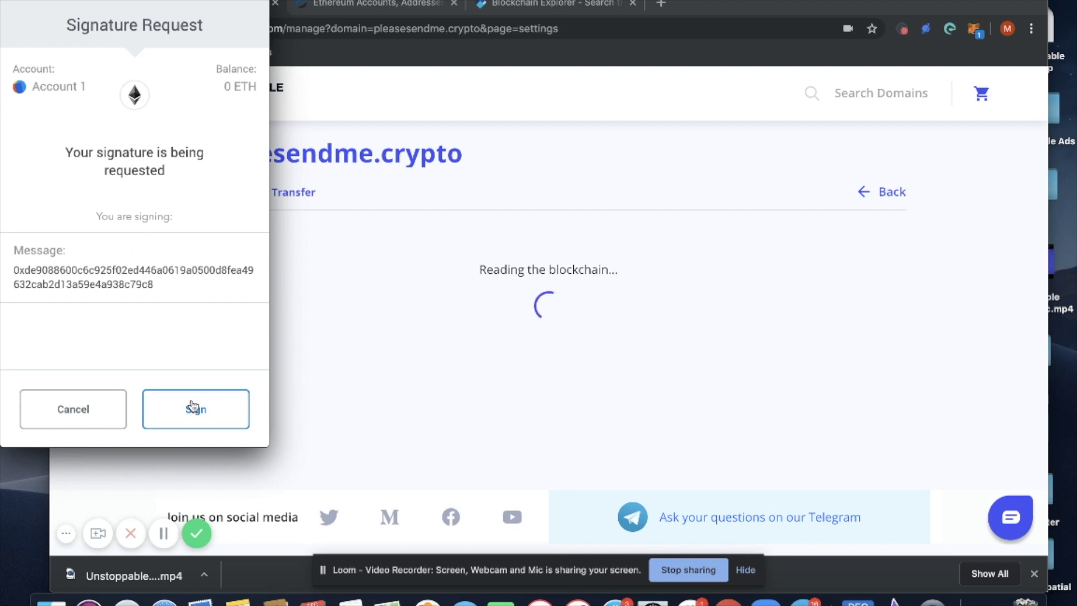
pyautogui.click(191, 405)
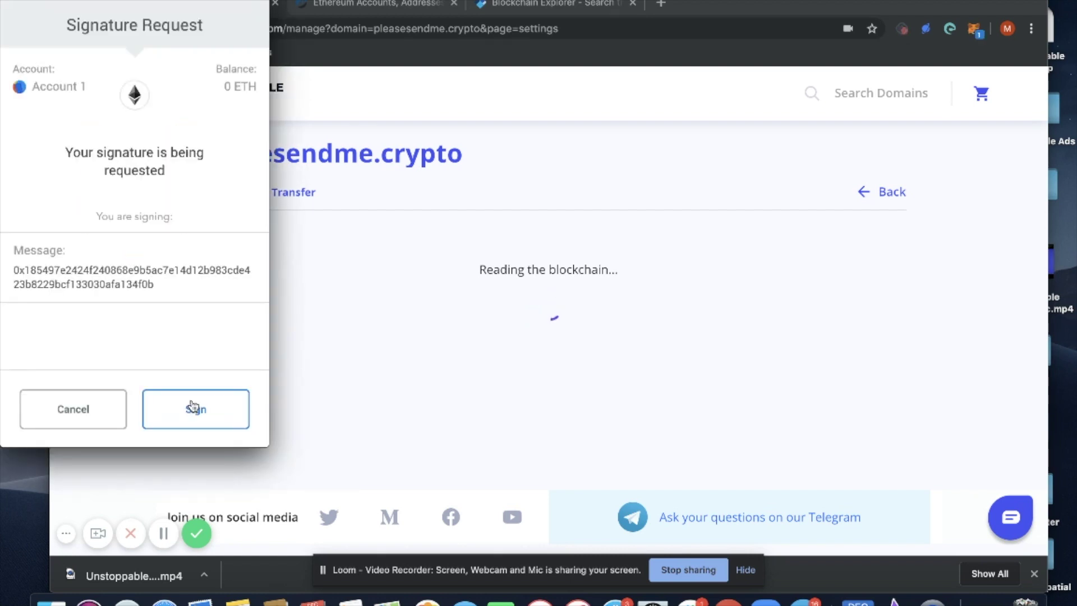
pyautogui.click(193, 408)
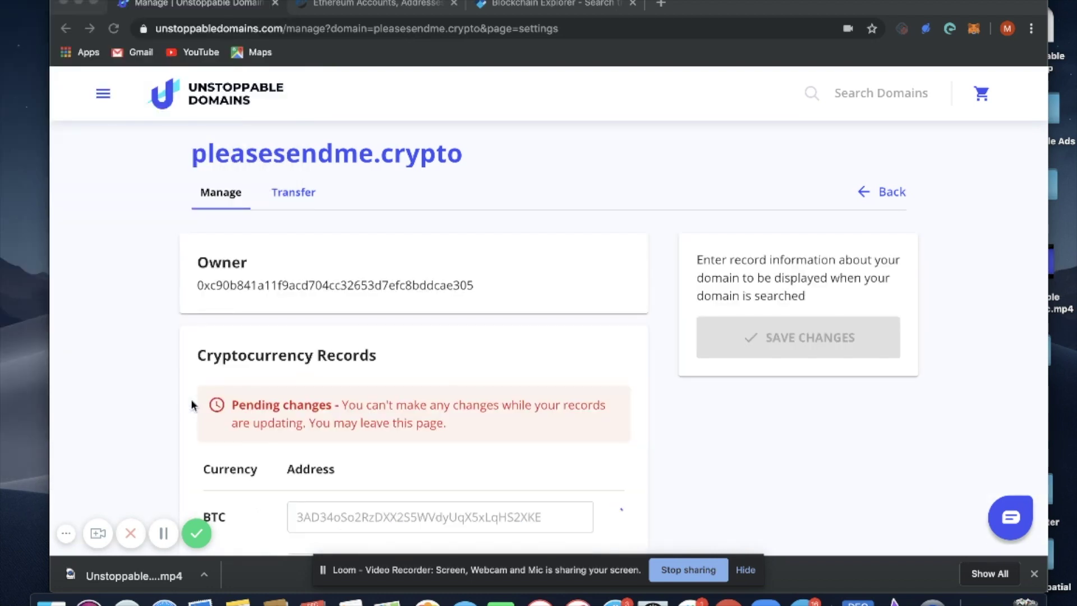
pyautogui.scroll(-1, 191, 399)
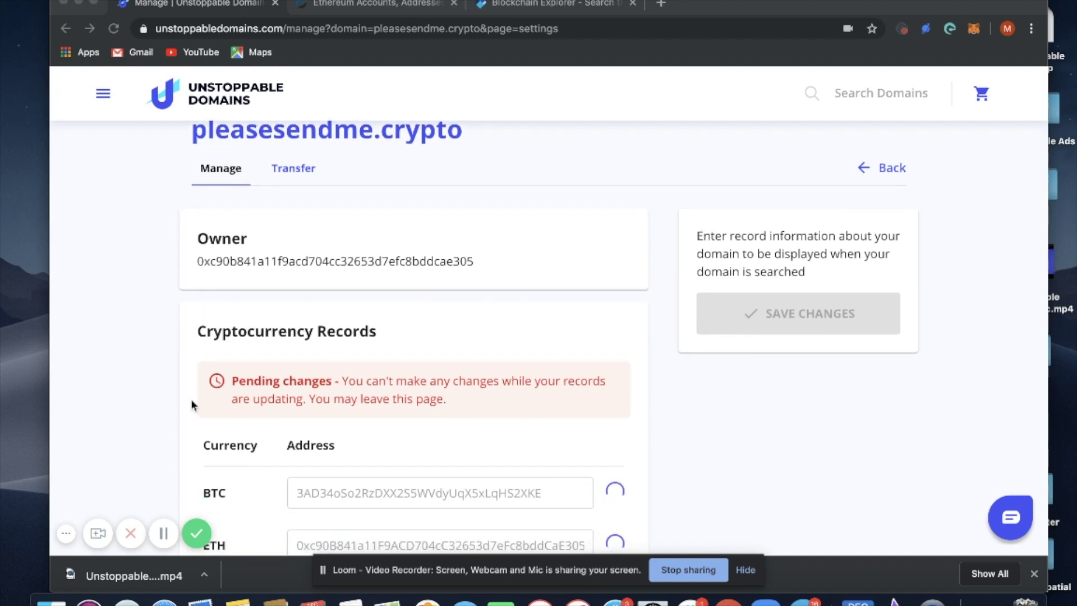
pyautogui.scroll(-1, 191, 399)
pyautogui.scroll(1, 190, 399)
pyautogui.scroll(-1, 190, 399)
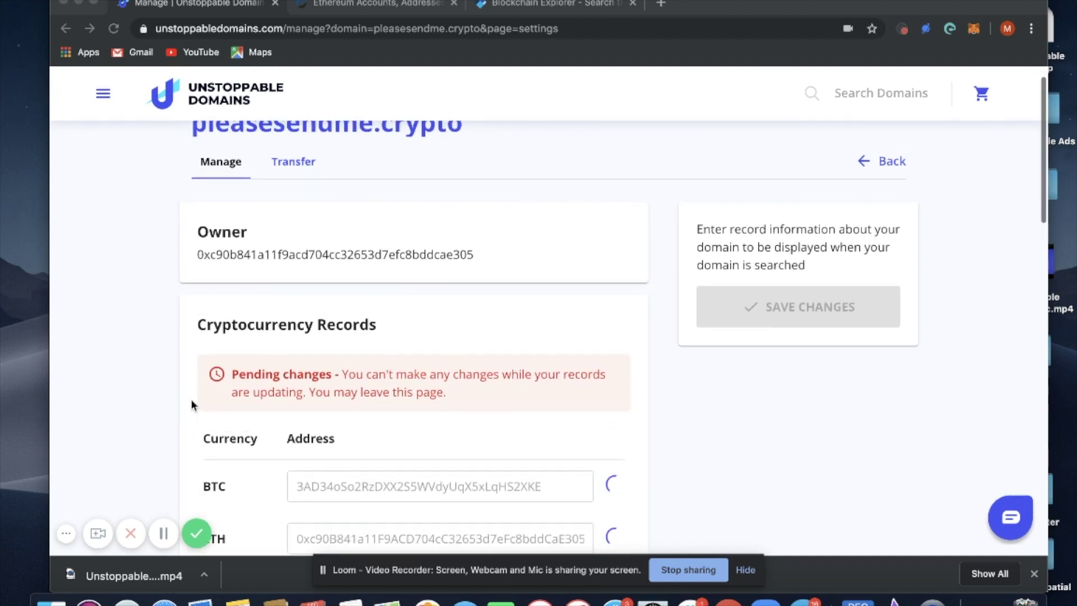
pyautogui.scroll(1, 190, 399)
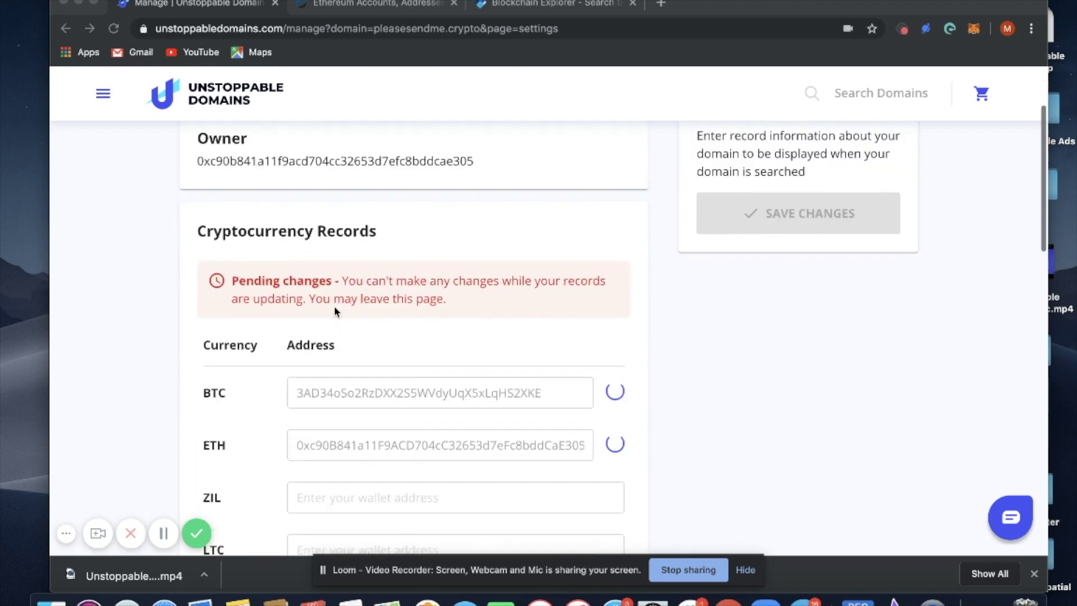
pyautogui.scroll(3, 289, 467)
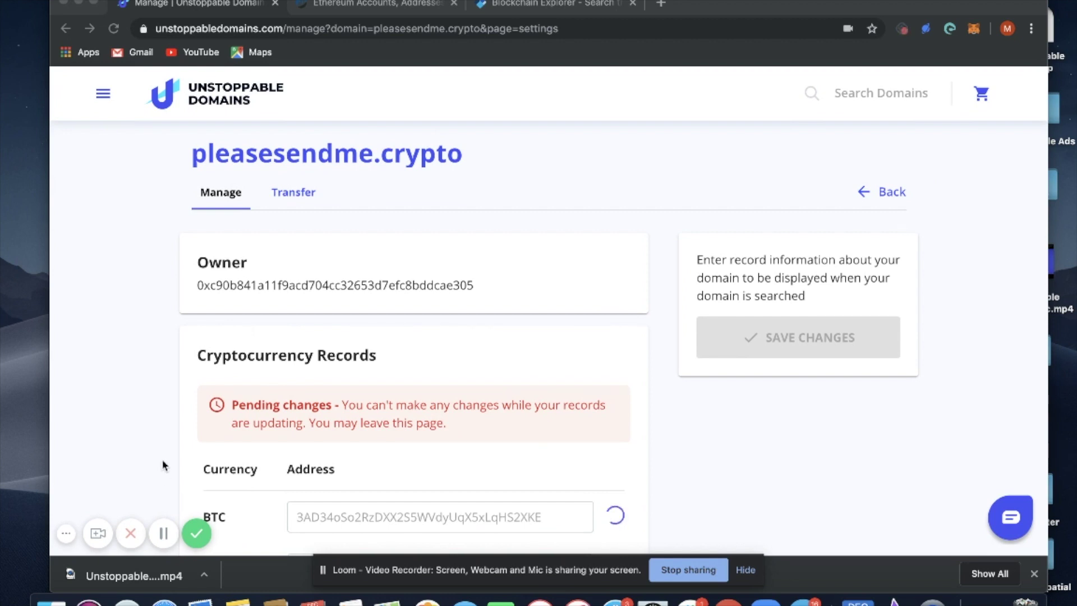